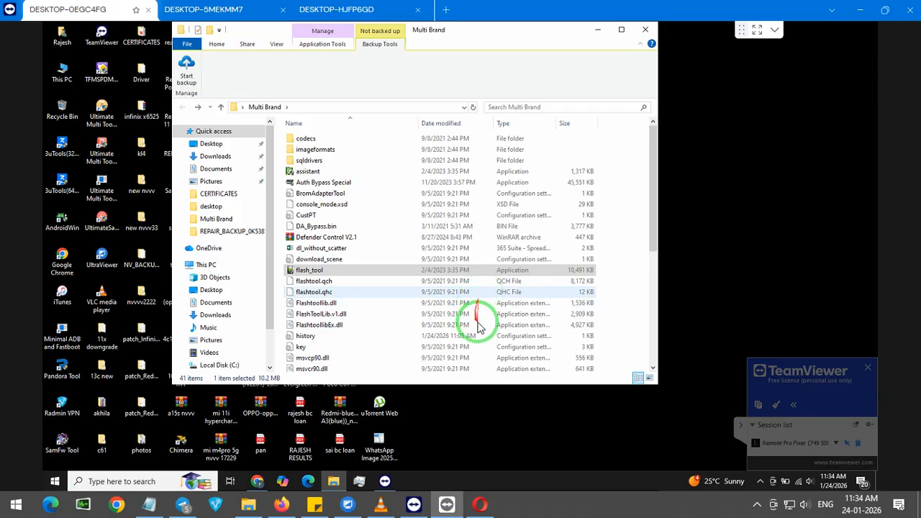
pyautogui.rightClick(500, 418)
pyautogui.click(525, 347)
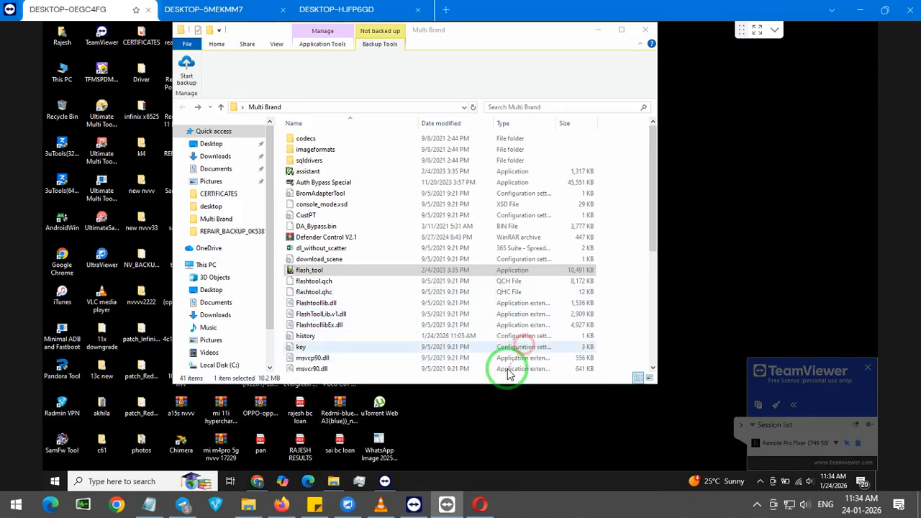
pyautogui.rightClick(471, 413)
pyautogui.click(498, 337)
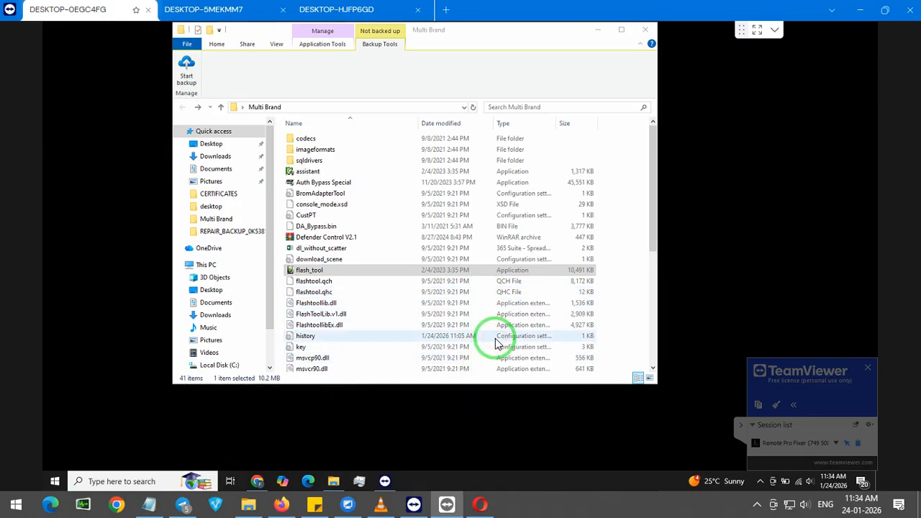
# Close the Multi Brand folder window and open the encrypted tools archive dated 28-02-2025 by entering the archive password.
pyautogui.click(644, 30)
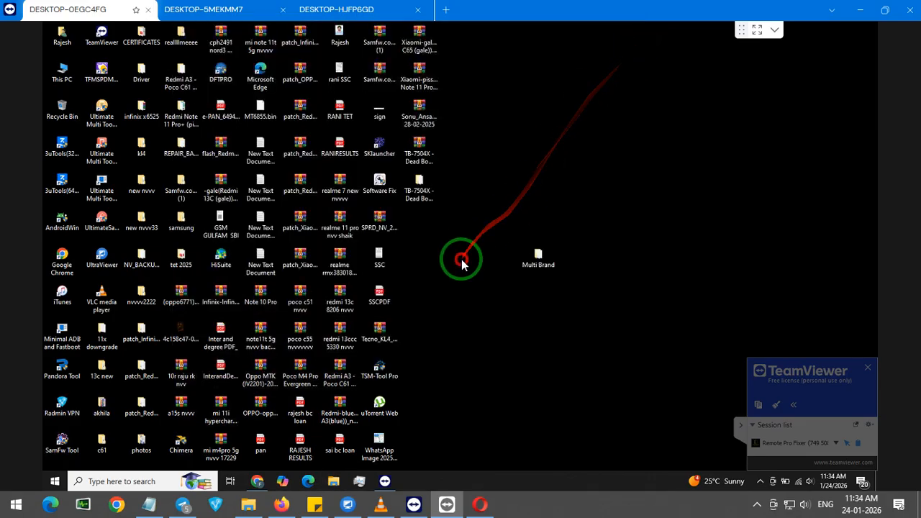
pyautogui.doubleClick(419, 121)
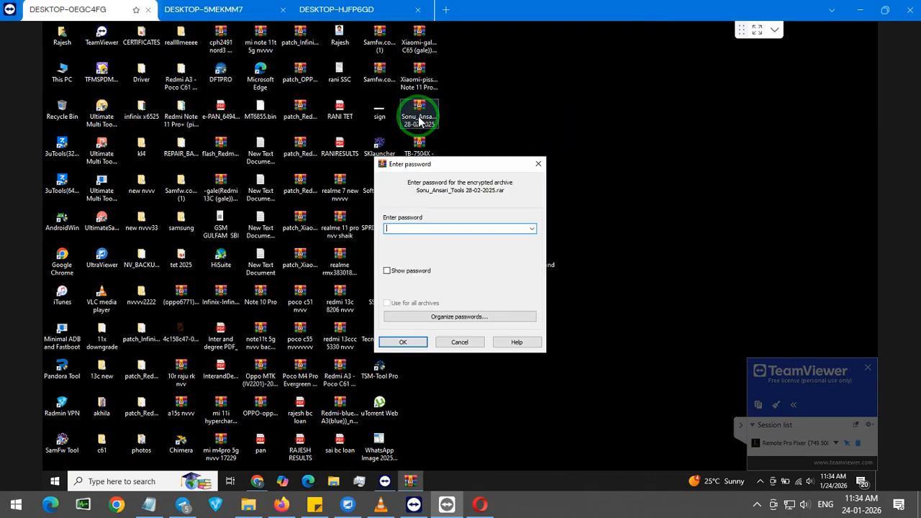
pyautogui.write('******')
pyautogui.press('Return')
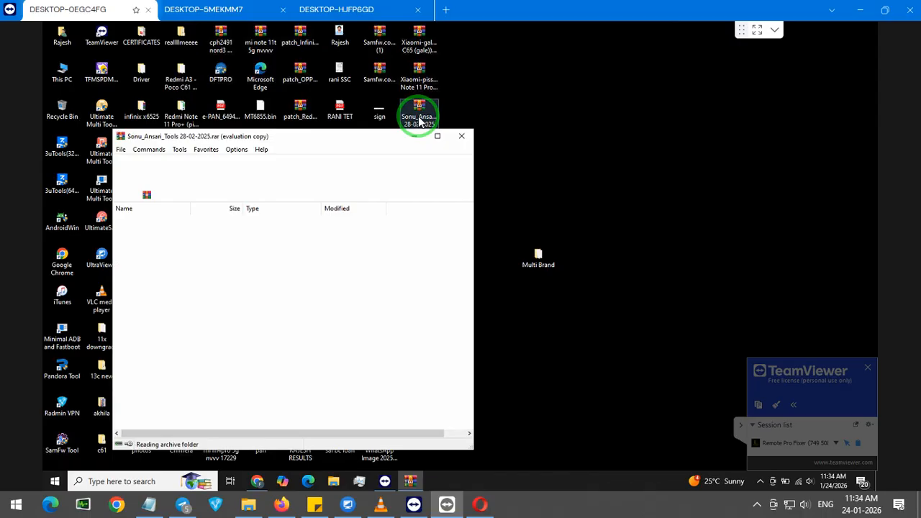
# Browse to the Multi Brand folder inside the archive and launch flash_tool.exe.
pyautogui.click(143, 234)
pyautogui.click(342, 298)
pyautogui.doubleClick(134, 229)
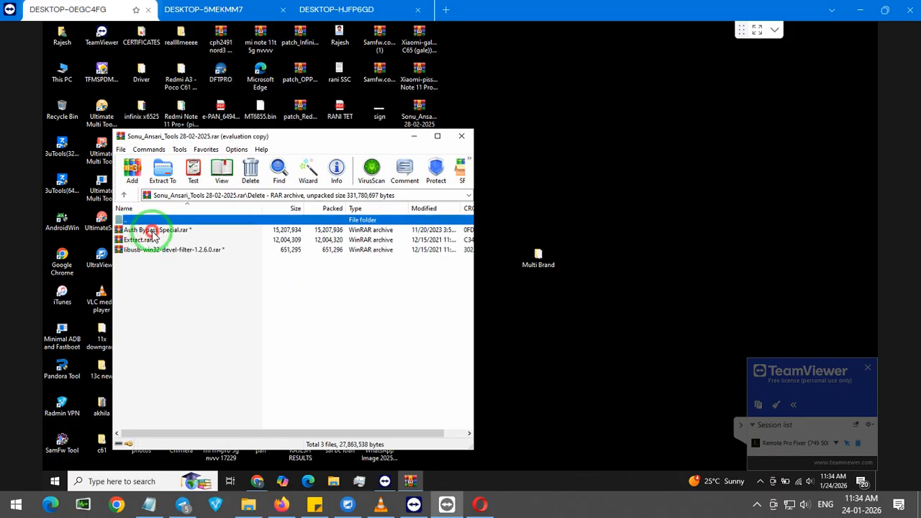
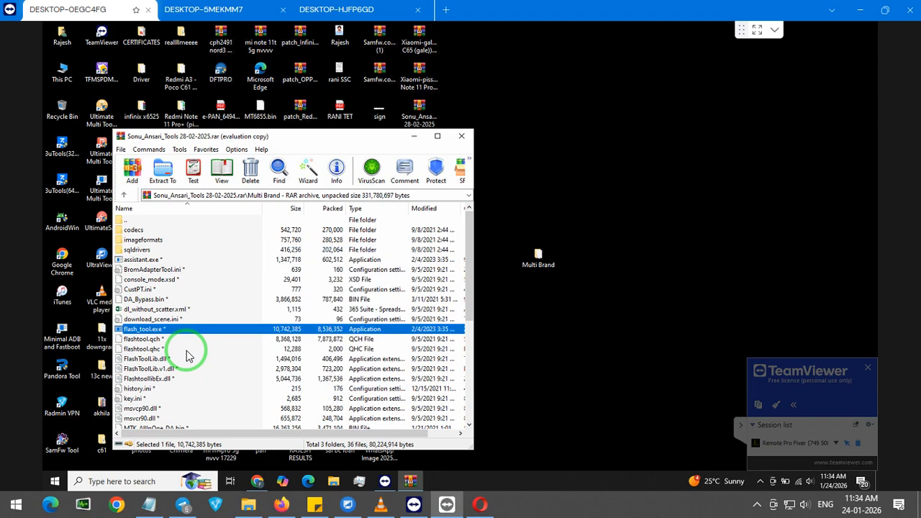
pyautogui.click(435, 264)
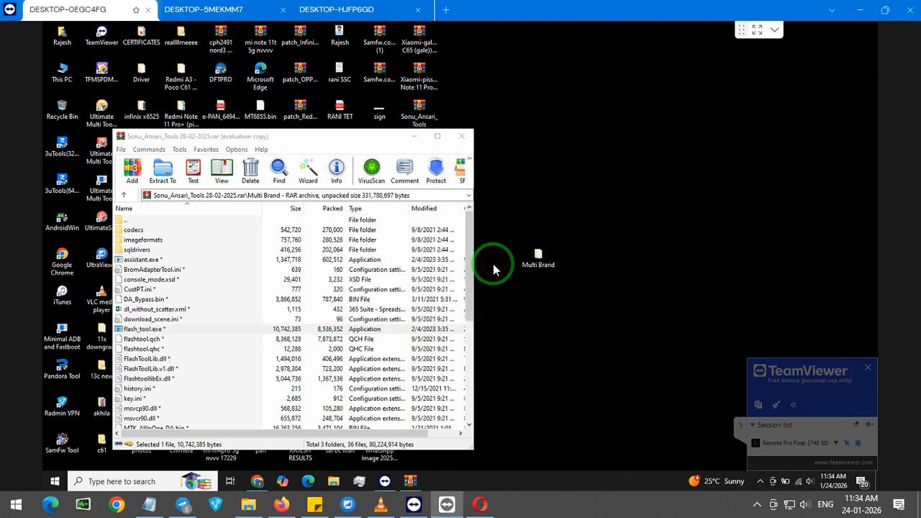
pyautogui.click(436, 324)
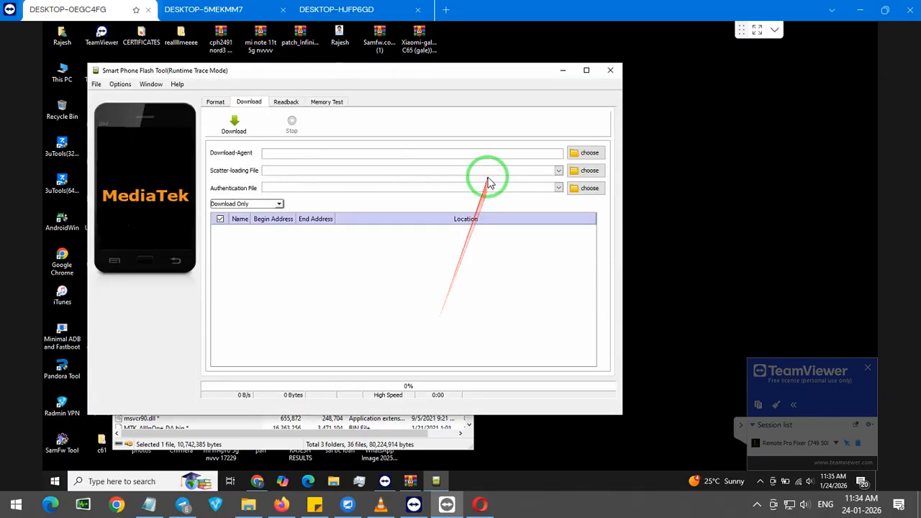
# Load MTK_AllInOne_SP.bin from the desktop folder "TB-7504X - Dead Boot Repair" as the Download-Agent, closing the archive window in the way.
pyautogui.click(586, 153)
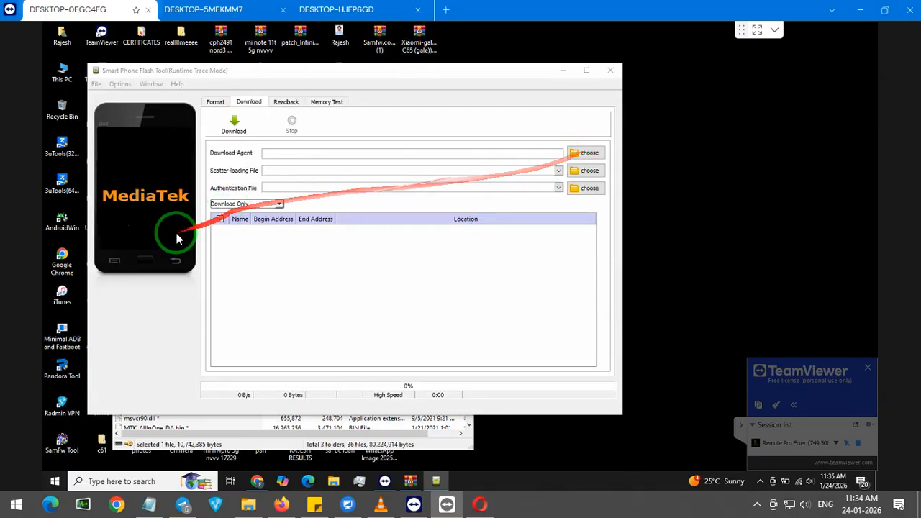
pyautogui.click(545, 292)
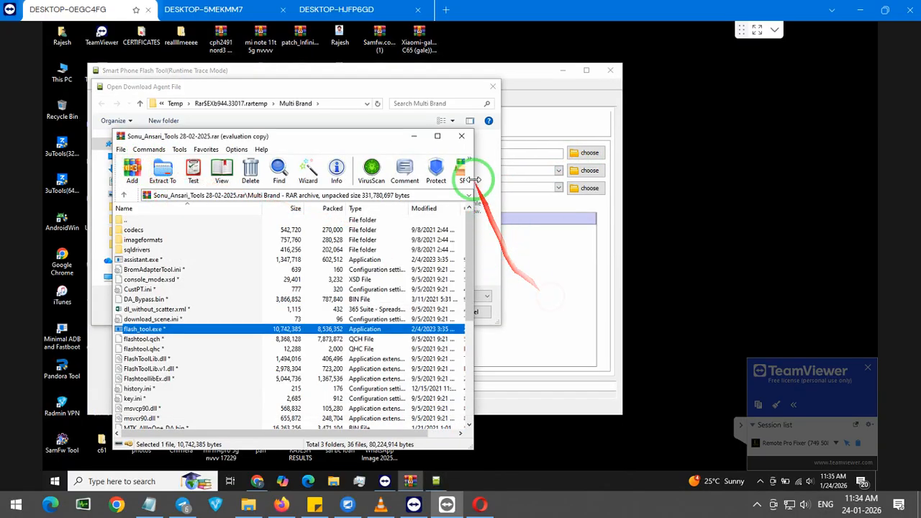
pyautogui.click(467, 138)
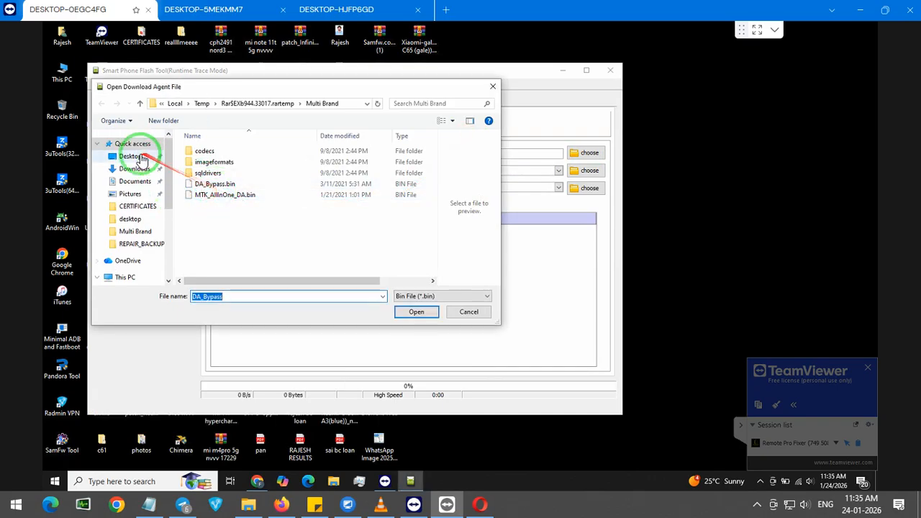
pyautogui.click(130, 156)
pyautogui.scroll(-5, 264, 267)
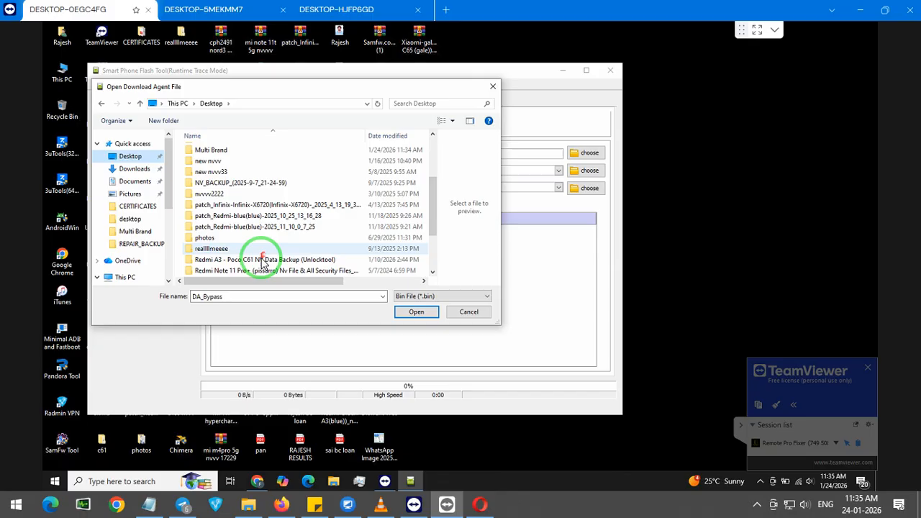
pyautogui.scroll(-2, 253, 252)
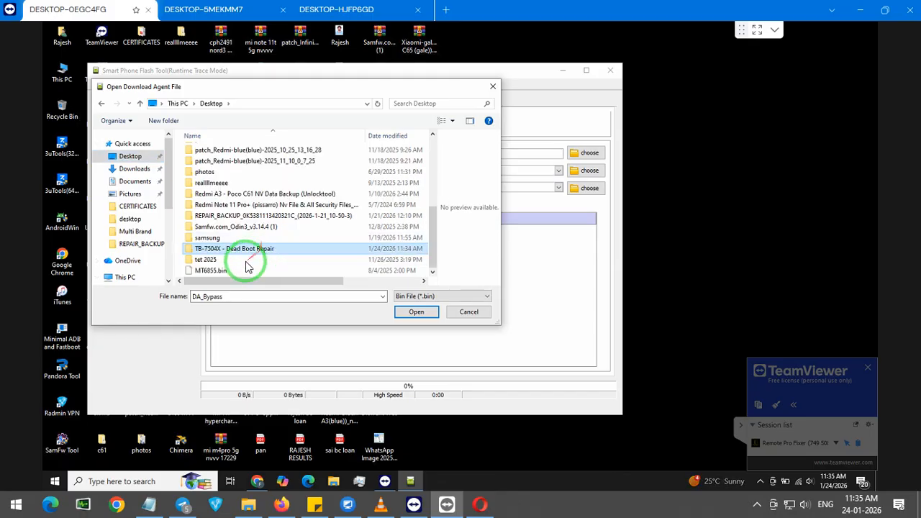
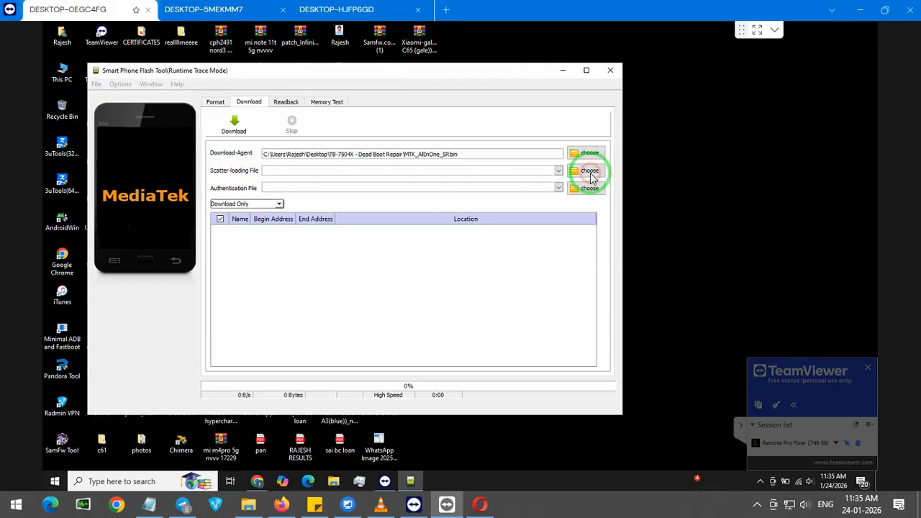
# Load MT6737M_Android_scatter.txt as the scatter-loading file and start the flash download in Firmware Upgrade mode.
pyautogui.doubleClick(241, 151)
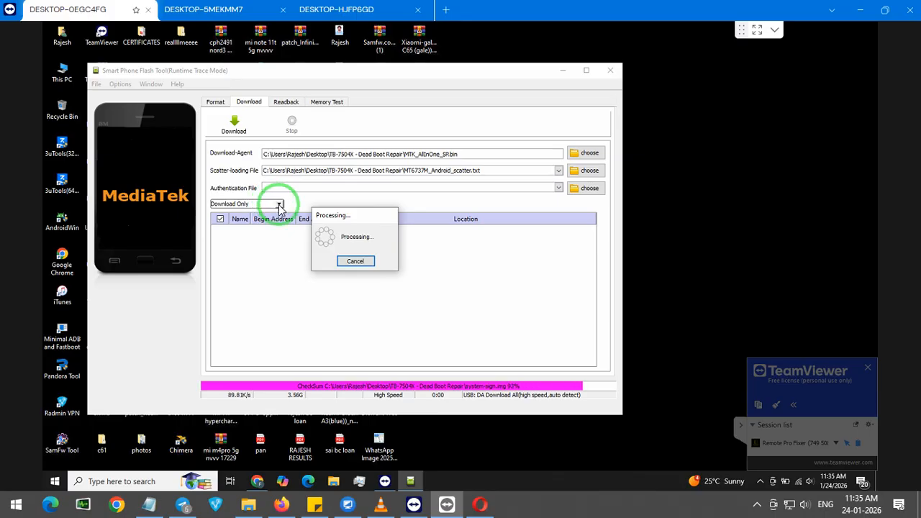
pyautogui.click(279, 204)
pyautogui.click(259, 215)
pyautogui.click(234, 123)
# Show a TeamViewer note reading "CONENCT" on the remote desktop, close it and collapse the session toolbar.
pyautogui.moveTo(319, 72); pyautogui.dragTo(418, 76)
pyautogui.click(775, 29)
pyautogui.click(26, 35)
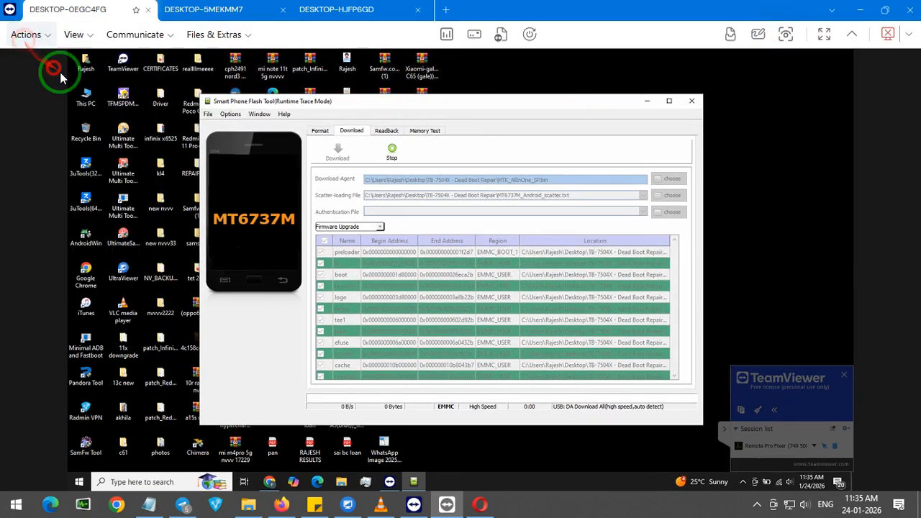
pyautogui.click(438, 481)
pyautogui.moveTo(438, 182); pyautogui.dragTo(240, 234)
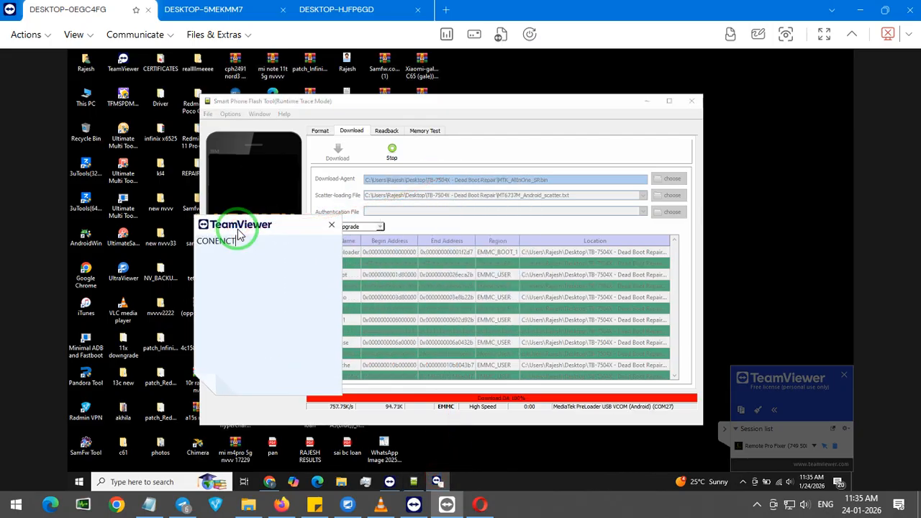
pyautogui.click(331, 226)
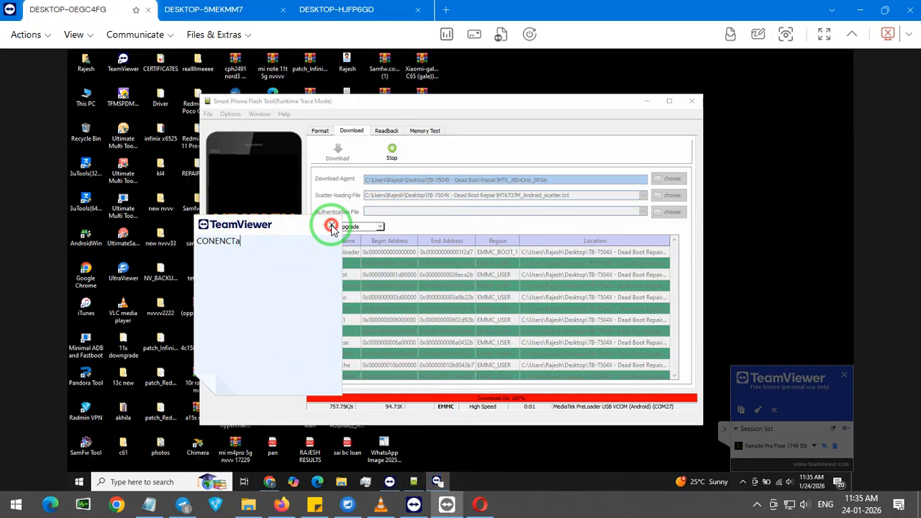
pyautogui.click(841, 35)
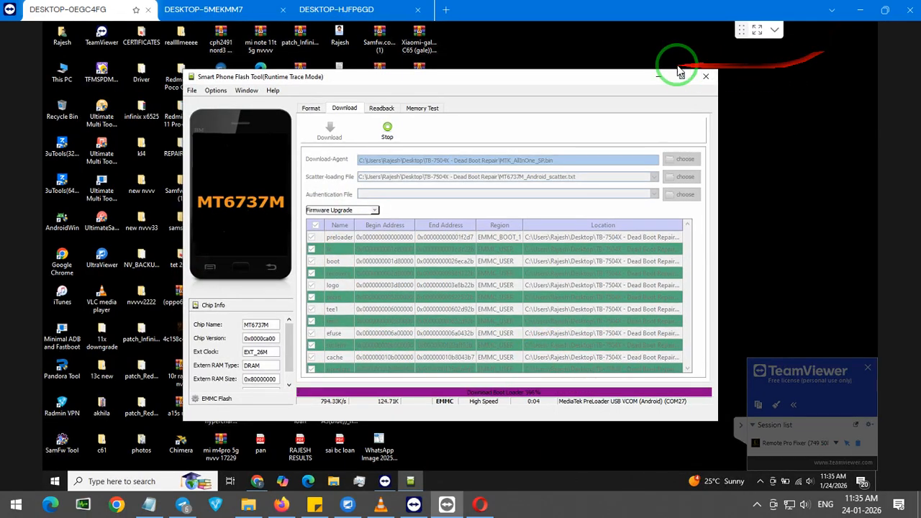
pyautogui.doubleClick(512, 17)
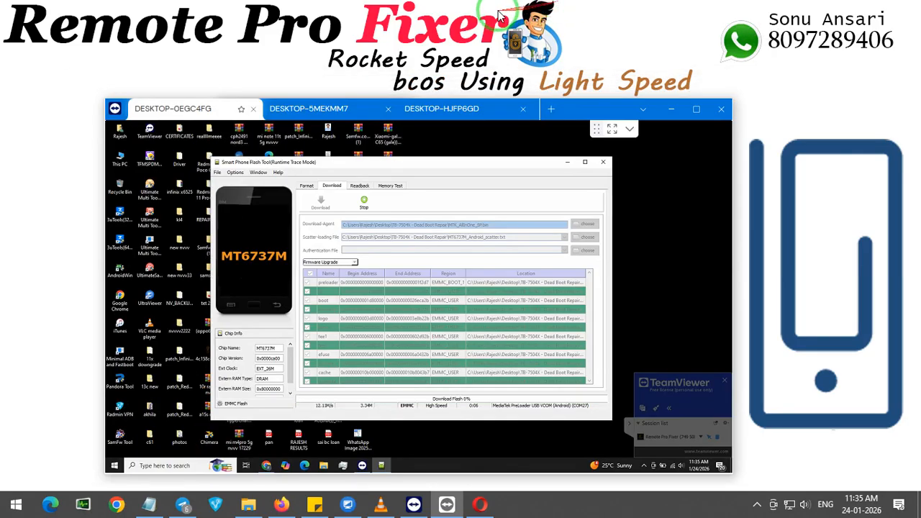
pyautogui.rightClick(501, 13)
pyautogui.click(526, 51)
# Maximize the remote session window and collapse the TeamViewer session panel on the remote desktop.
pyautogui.click(613, 108)
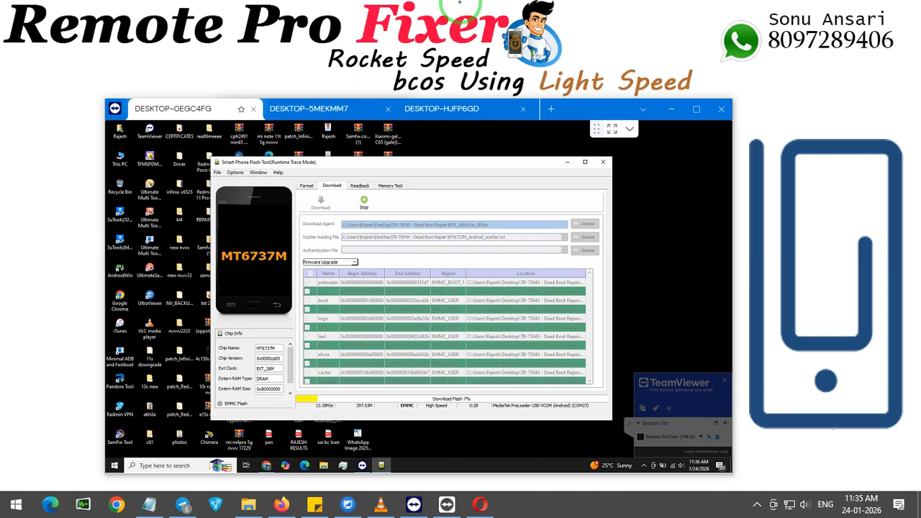
pyautogui.doubleClick(587, 101)
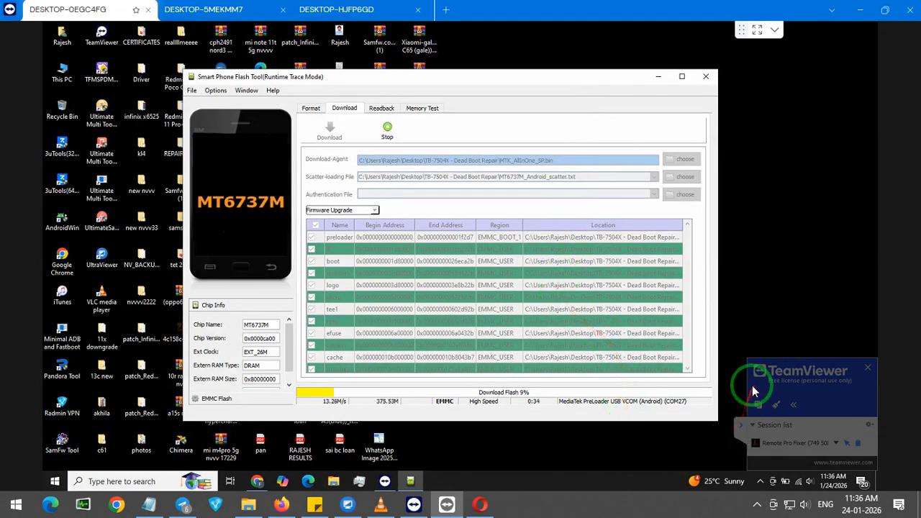
pyautogui.moveTo(751, 387); pyautogui.dragTo(863, 368)
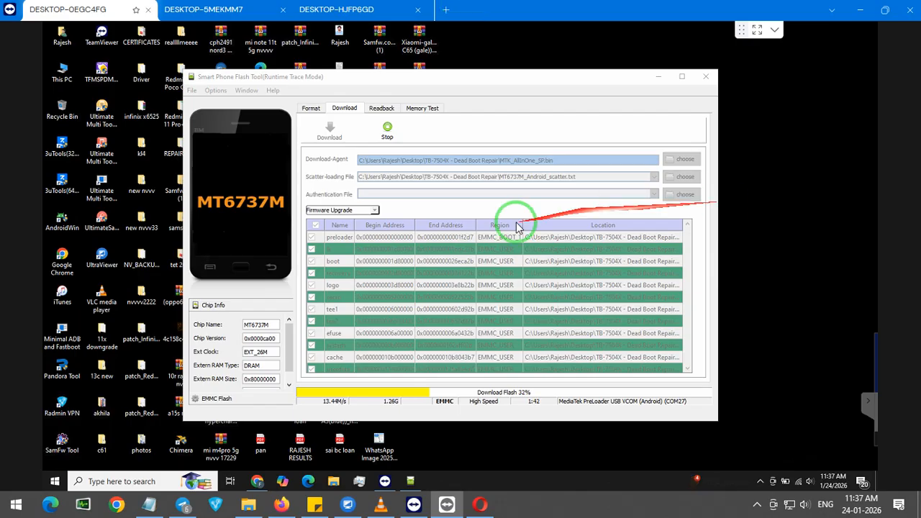
pyautogui.doubleClick(542, 8)
pyautogui.rightClick(384, 9)
pyautogui.click(452, 51)
pyautogui.rightClick(424, 43)
pyautogui.click(455, 76)
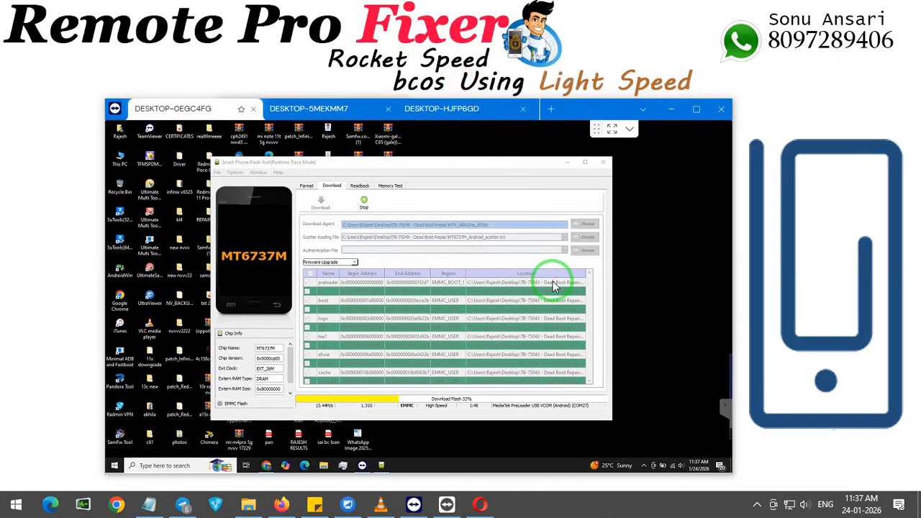
pyautogui.rightClick(465, 7)
pyautogui.click(500, 44)
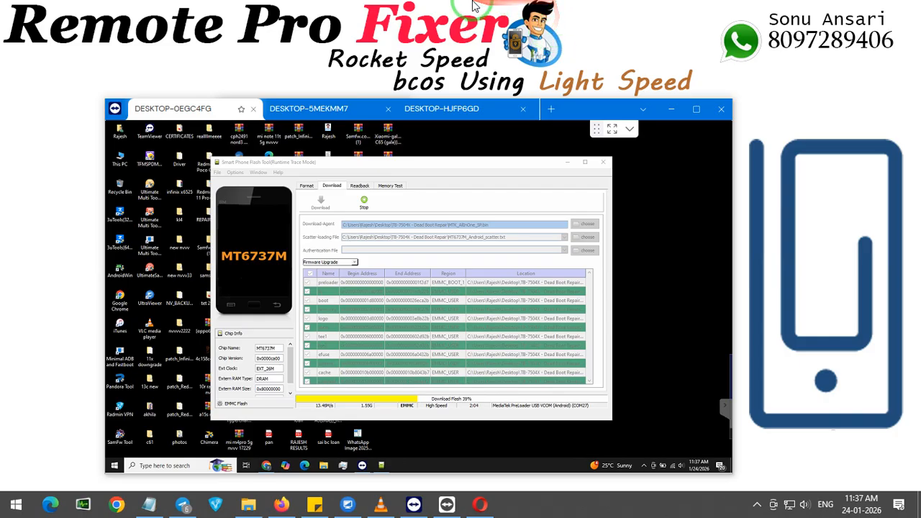
pyautogui.rightClick(425, 4)
pyautogui.click(446, 41)
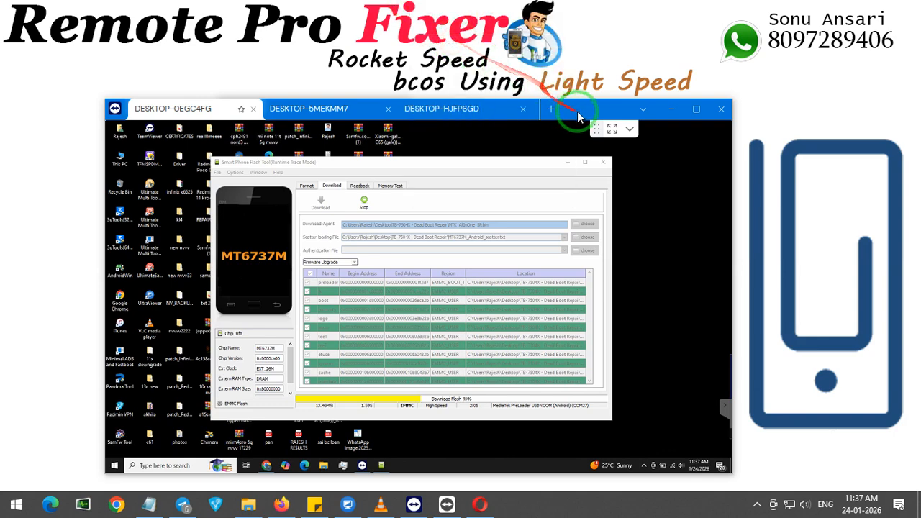
pyautogui.doubleClick(577, 107)
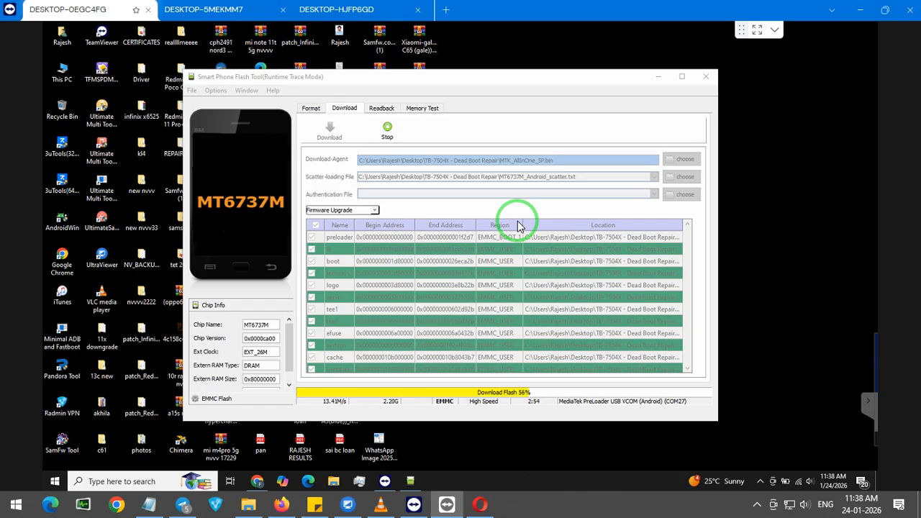
pyautogui.doubleClick(596, 10)
pyautogui.rightClick(600, 13)
pyautogui.click(584, 45)
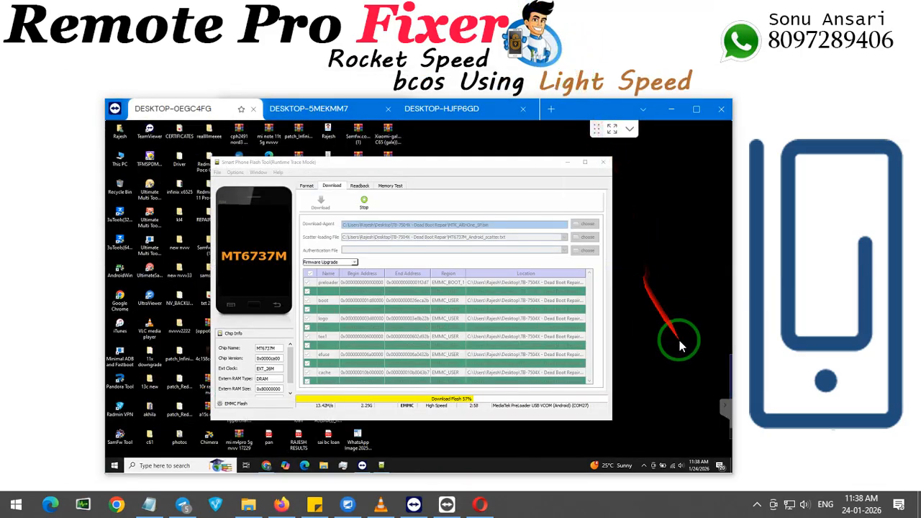
pyautogui.click(755, 506)
pyautogui.click(716, 450)
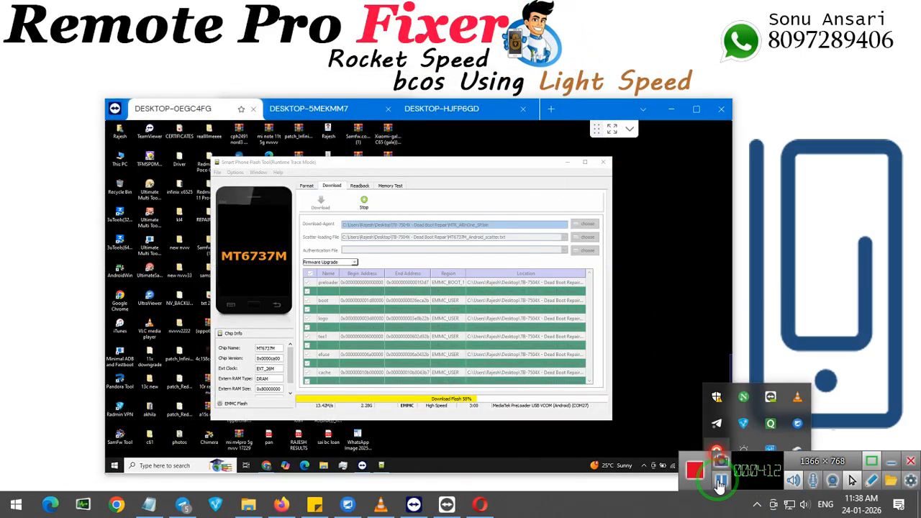
pyautogui.click(723, 489)
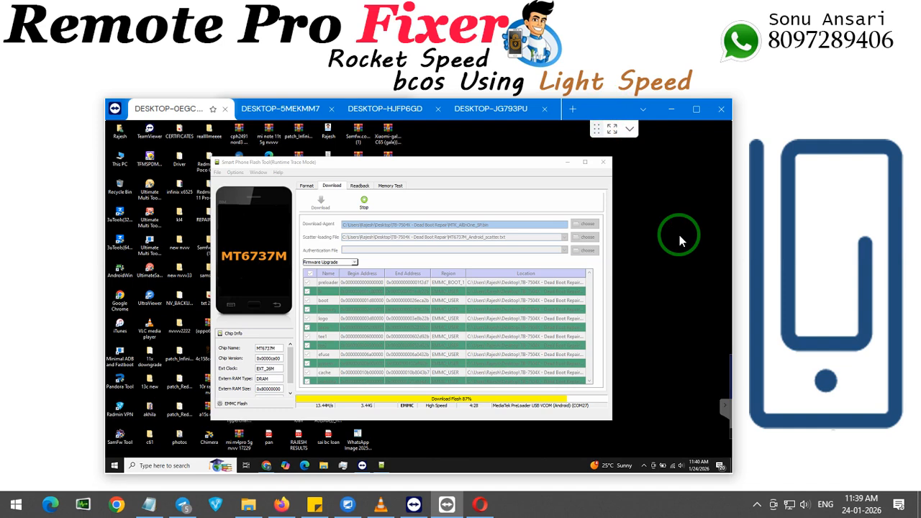
pyautogui.rightClick(772, 214)
pyautogui.click(783, 247)
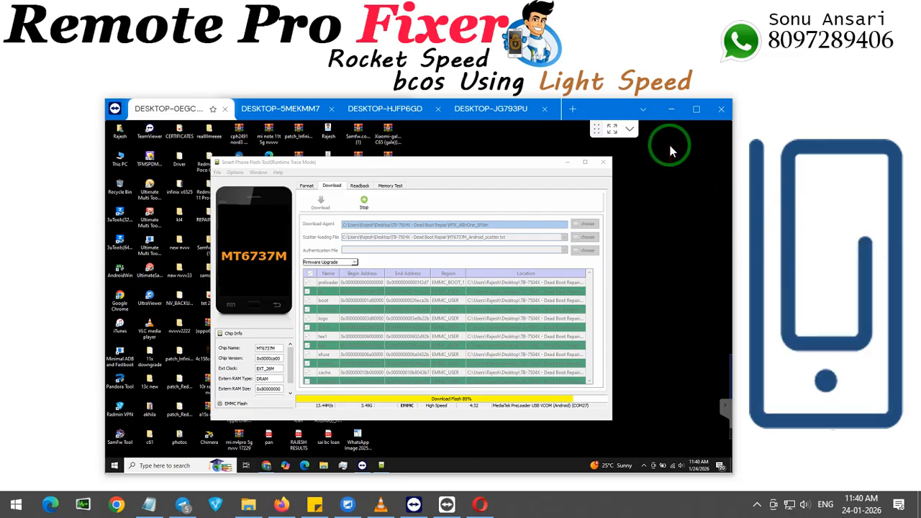
# Maximize the remote session window, dismiss the Download Ok dialog and close Smart Phone Flash Tool.
pyautogui.click(692, 108)
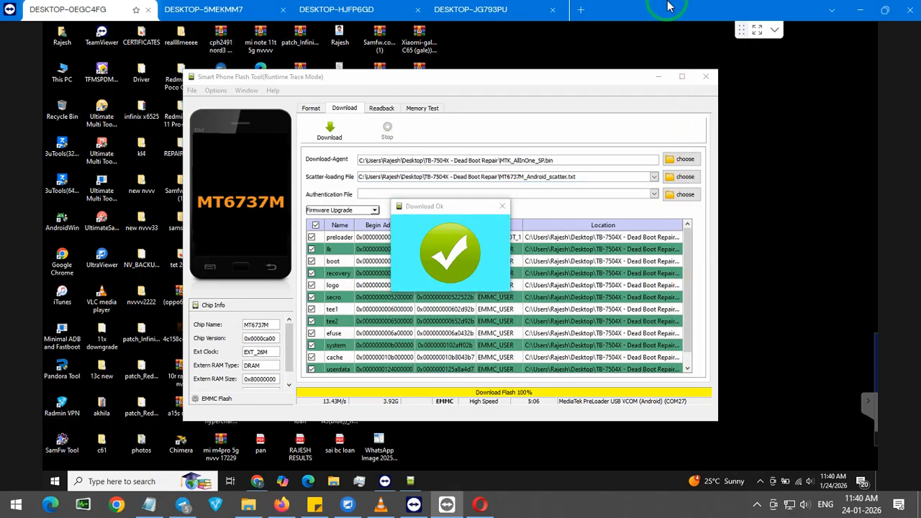
pyautogui.click(502, 206)
pyautogui.click(706, 77)
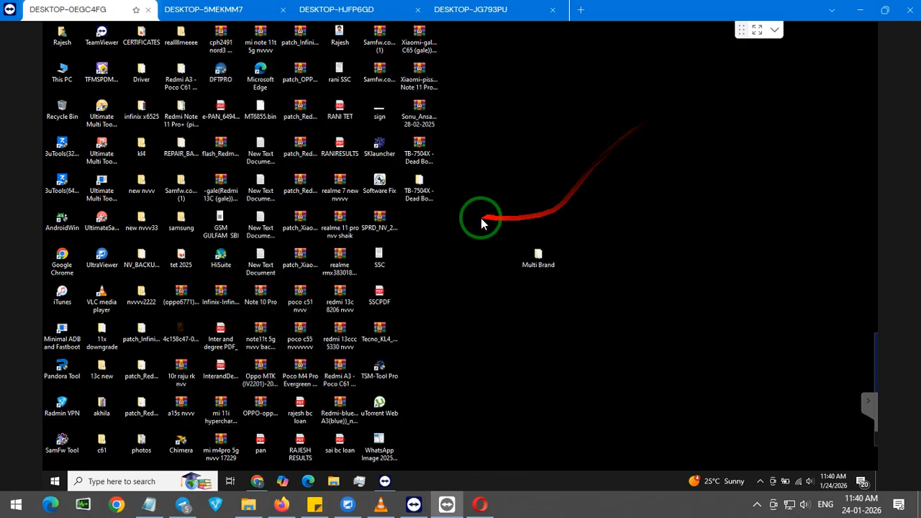
pyautogui.hotkey('shift', 'Delete')
pyautogui.press('Escape')
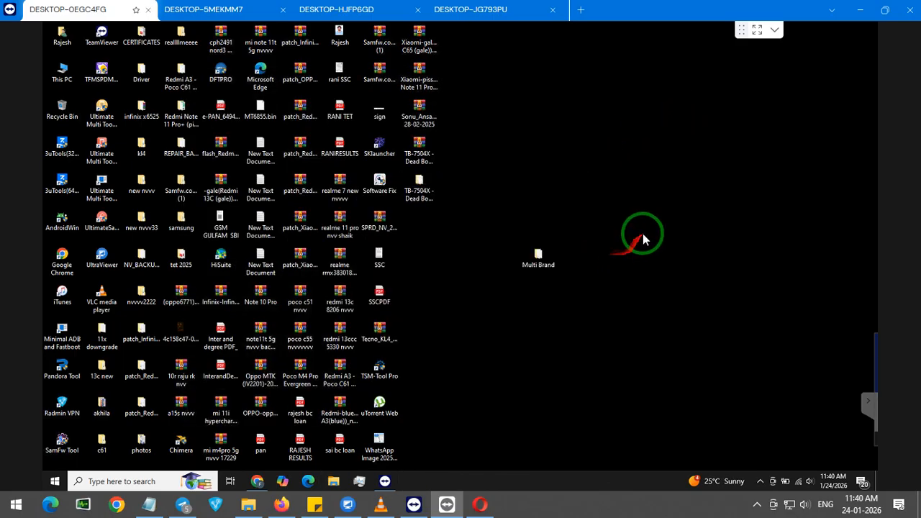
pyautogui.doubleClick(701, 7)
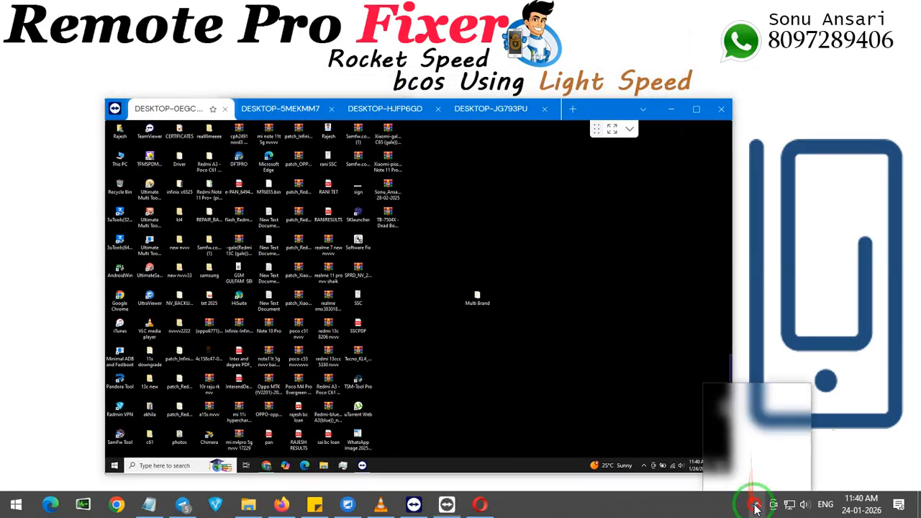